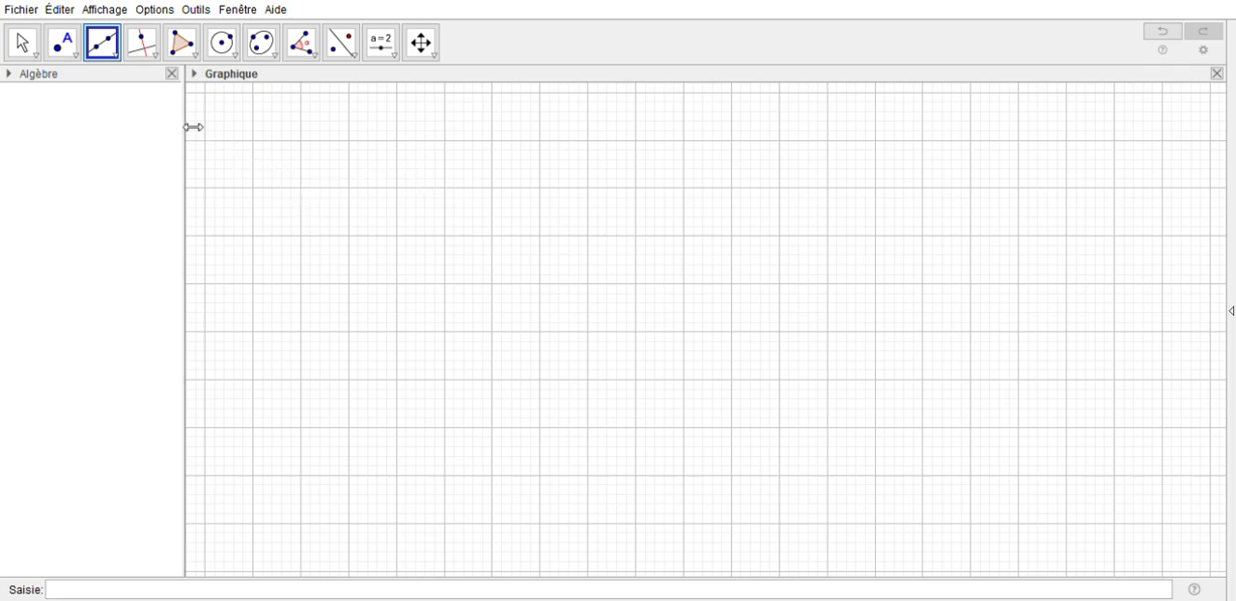
Turn off automatic labelling for new objects
{"action": "left_click", "coordinate": [170, 20]}
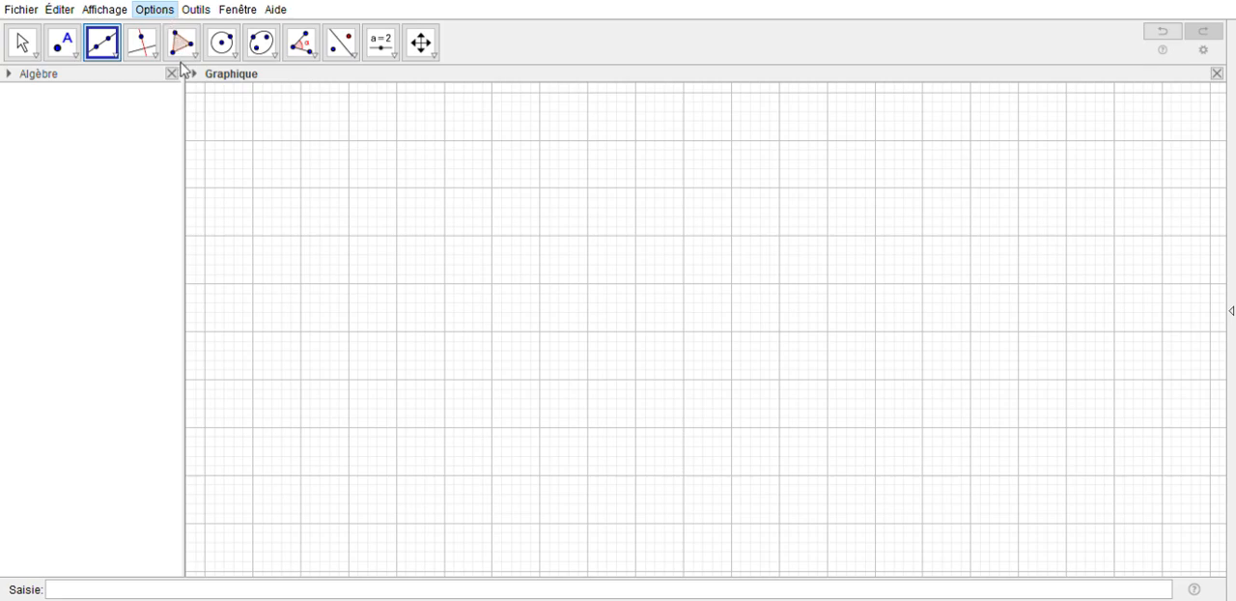
{"action": "left_click", "coordinate": [382, 103]}
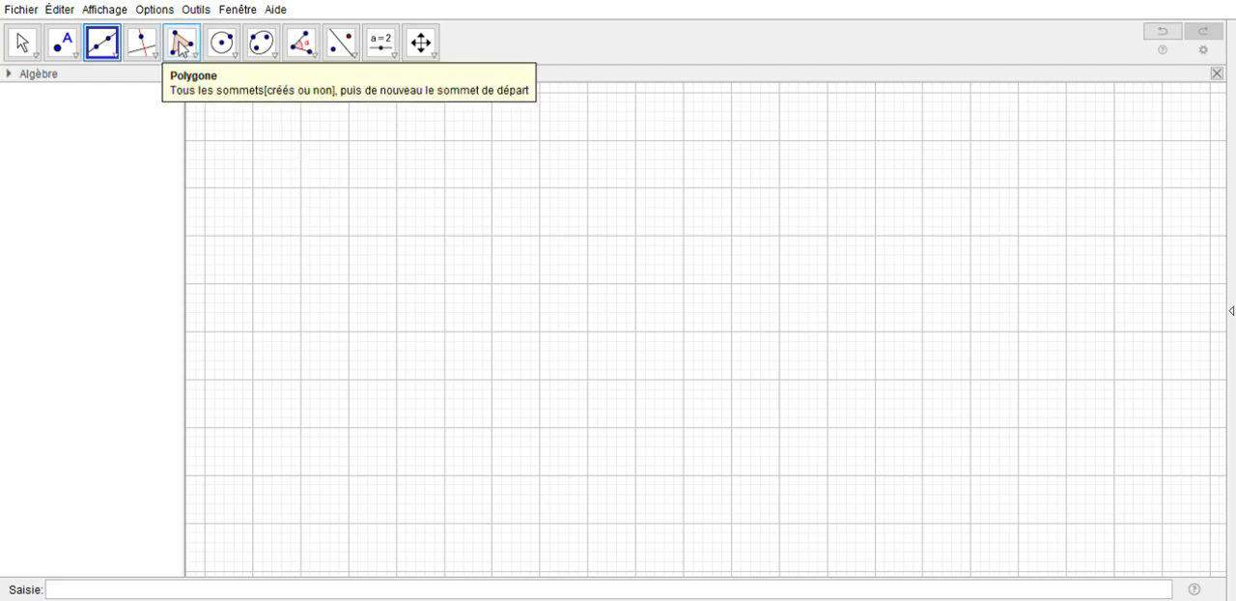
Draw a closed six-sided polygon with vertices (-1, 3), (2, 3), (2, 1), (0, -1), (-4, 0) and (-1, 1)
{"action": "left_click", "coordinate": [181, 44]}
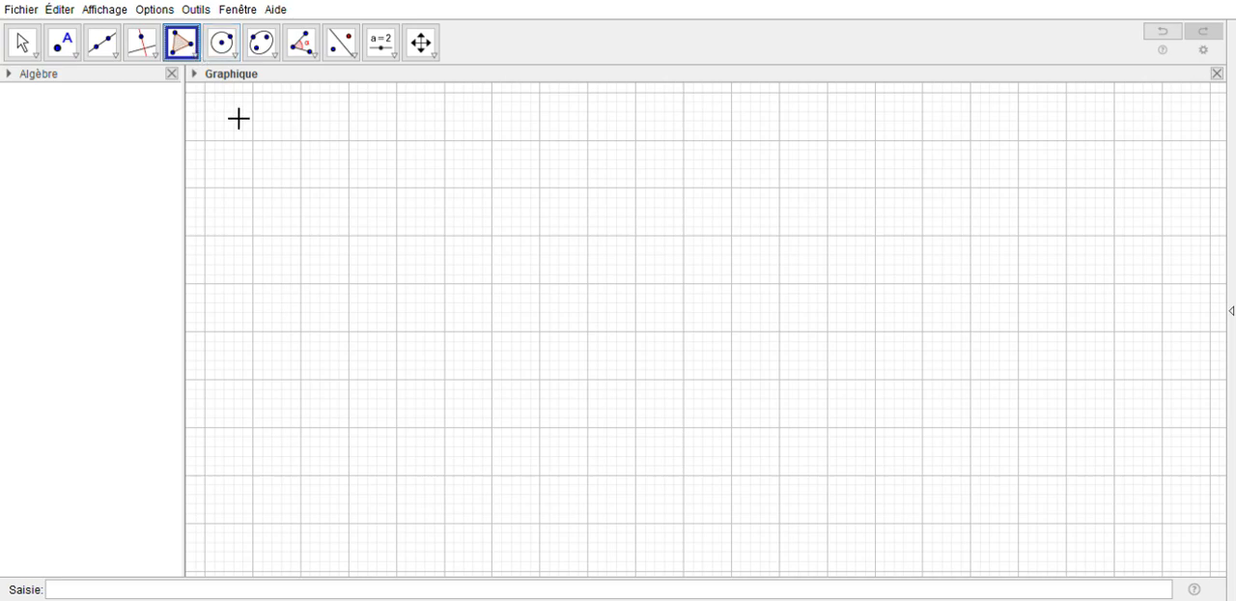
{"action": "left_click", "coordinate": [397, 188]}
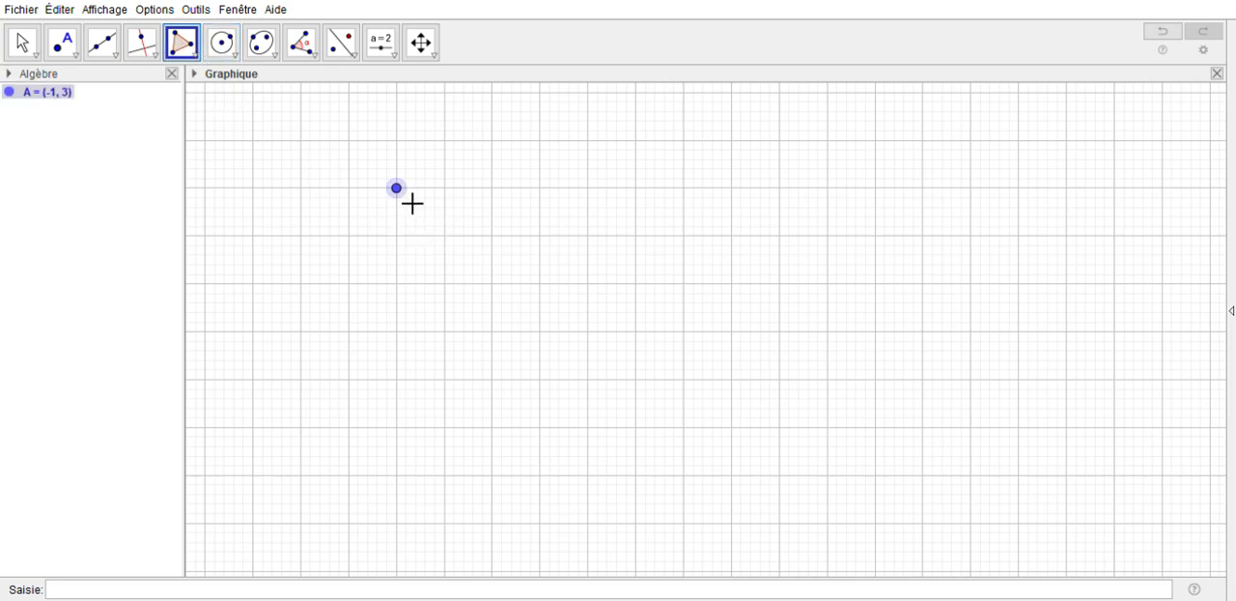
{"action": "left_click", "coordinate": [541, 188]}
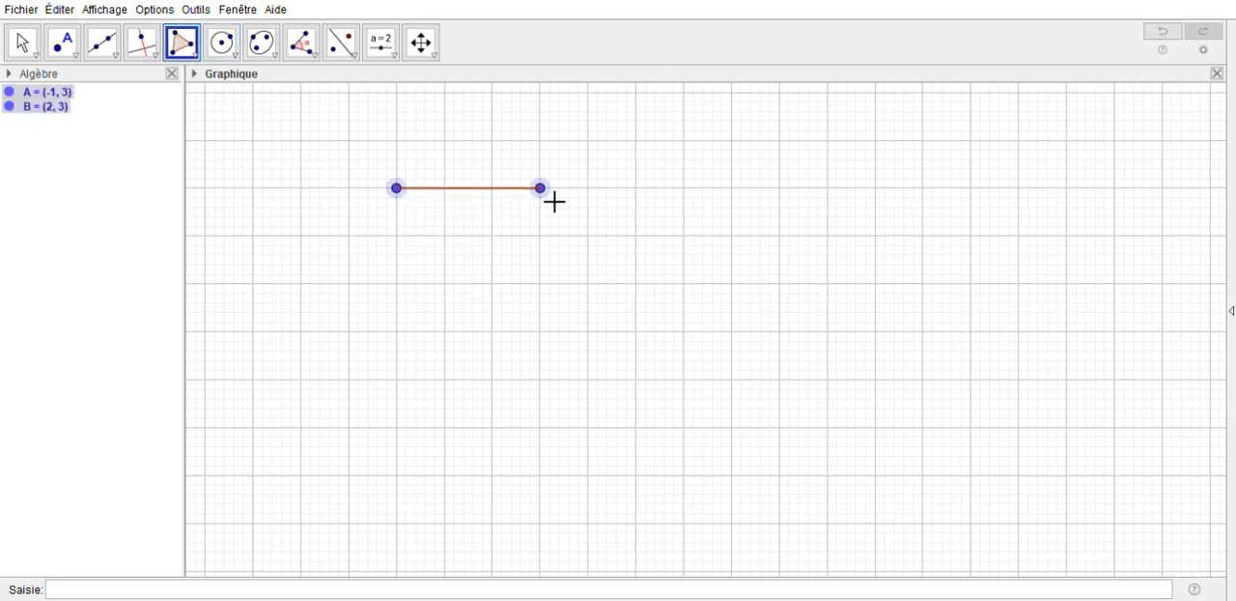
{"action": "left_click", "coordinate": [541, 284]}
{"action": "left_click", "coordinate": [447, 382]}
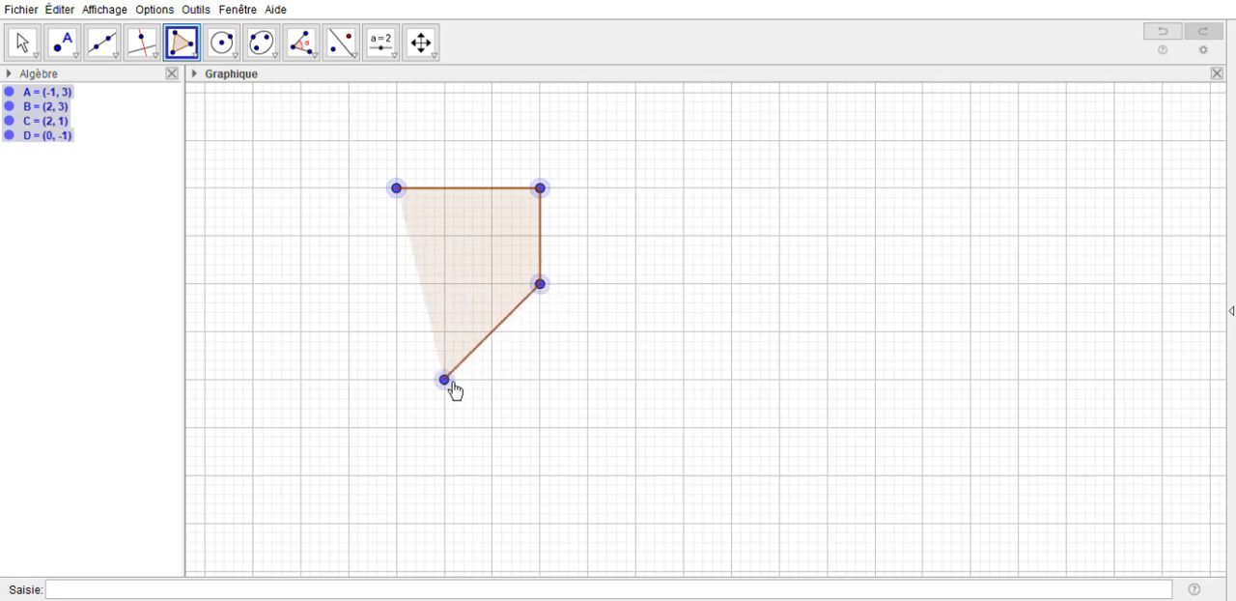
{"action": "left_click", "coordinate": [254, 334]}
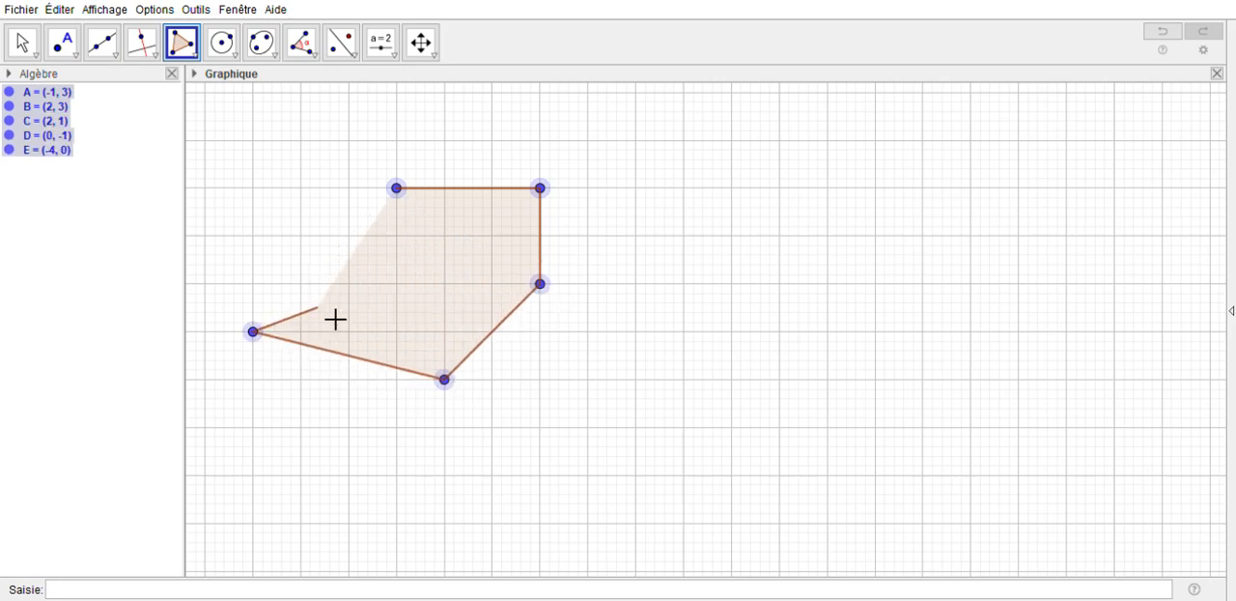
{"action": "left_click", "coordinate": [400, 286]}
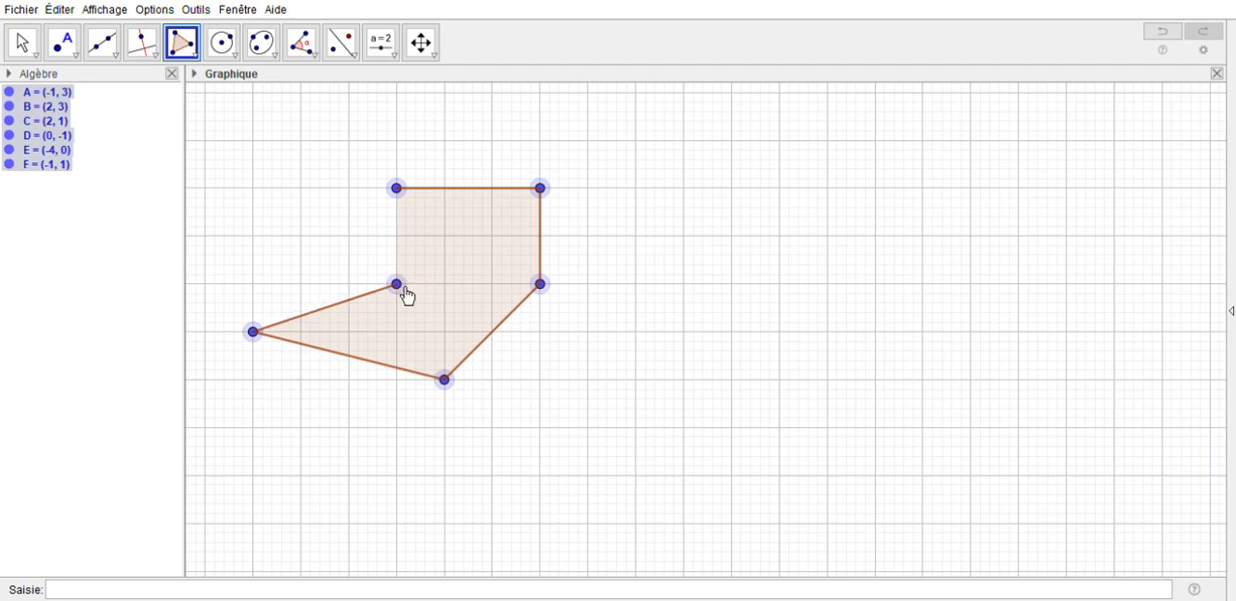
{"action": "left_click", "coordinate": [408, 196]}
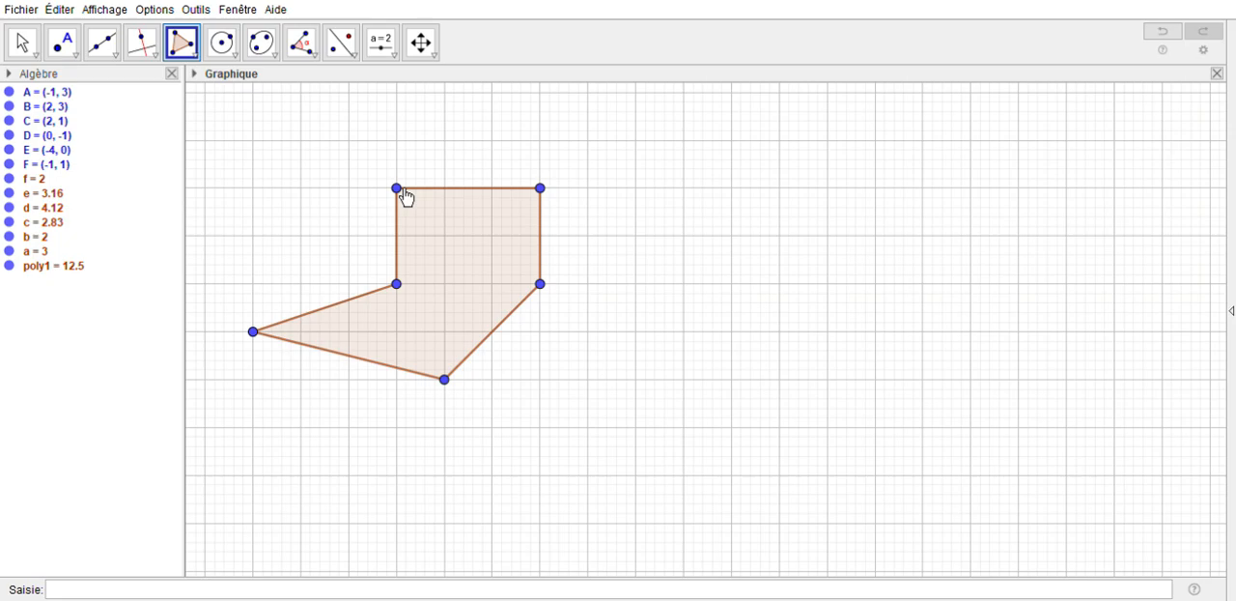
Draw a small triangle inside the hexagon with vertices at about (-0.13, 1.96), (1, 2) and (0.28, 0.28)
{"action": "left_click", "coordinate": [438, 238]}
{"action": "left_click", "coordinate": [493, 236]}
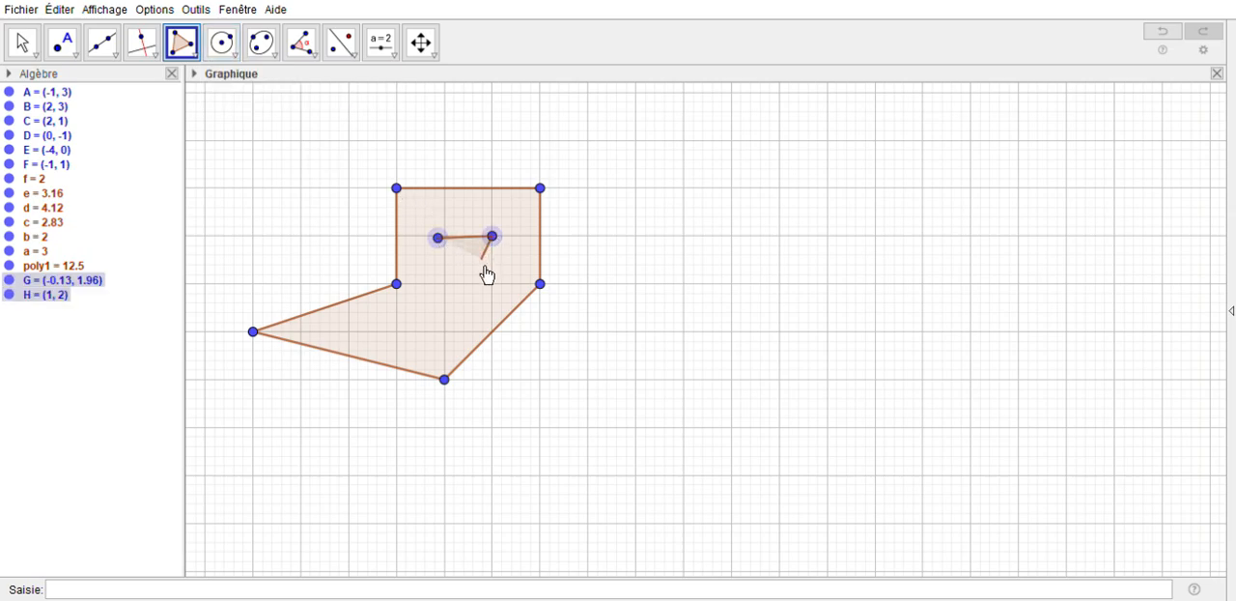
{"action": "left_click", "coordinate": [458, 319]}
{"action": "left_click", "coordinate": [438, 237]}
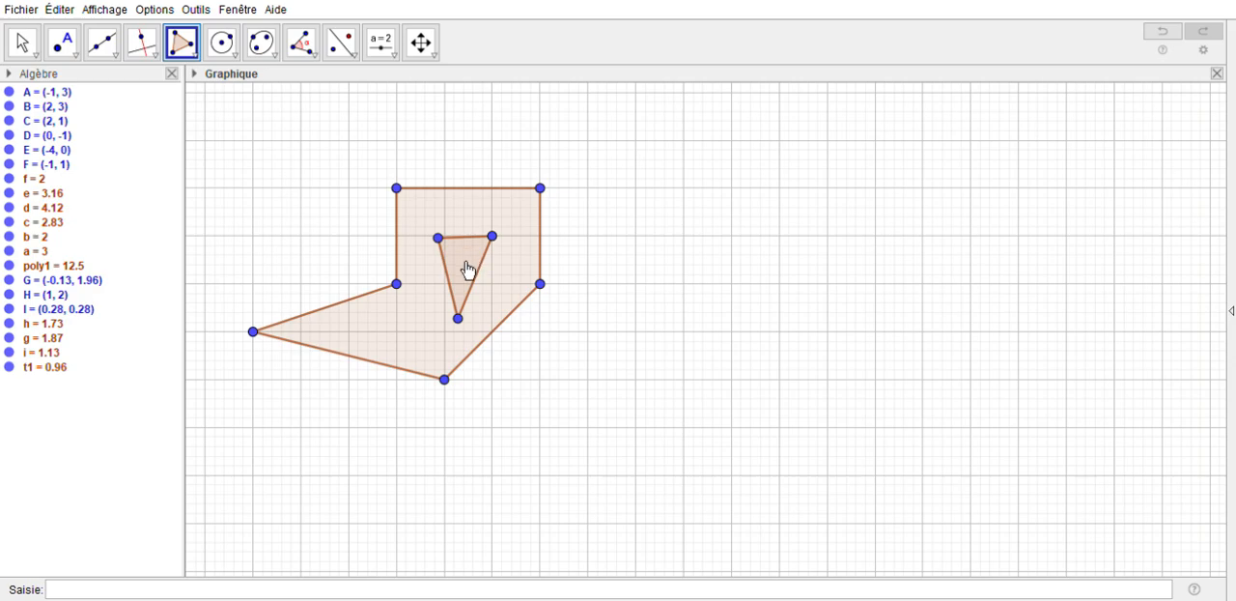
Colour the inner triangle yellow (#FFFF00) and set its opacity to about 55
{"action": "left_click", "coordinate": [520, 428]}
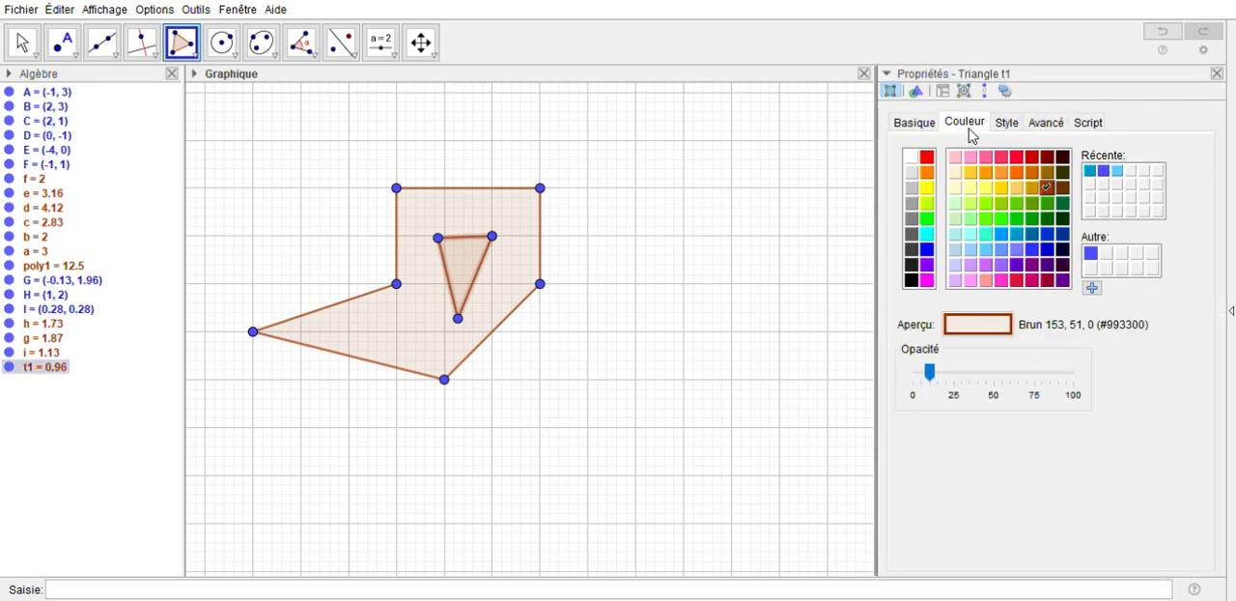
{"action": "left_click", "coordinate": [927, 188]}
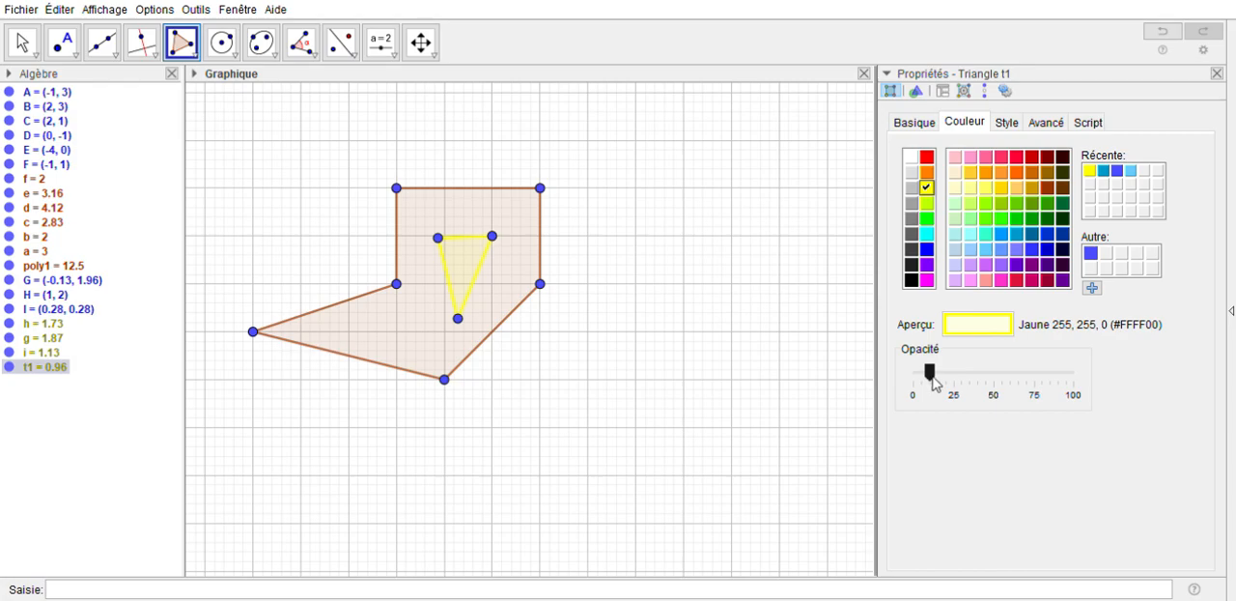
{"action": "left_click_drag", "start_coordinate": [932, 383], "coordinate": [1005, 380]}
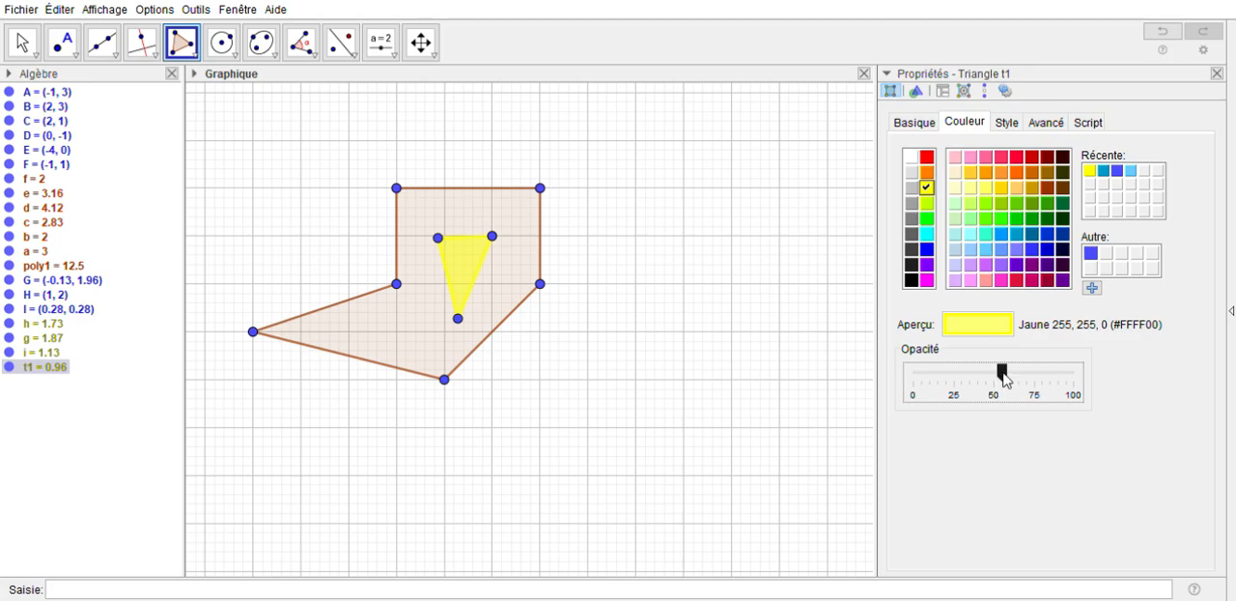
Colour the hexagon blue (#0099CC), set its opacity to about 30, and close its properties
{"action": "left_click", "coordinate": [474, 209]}
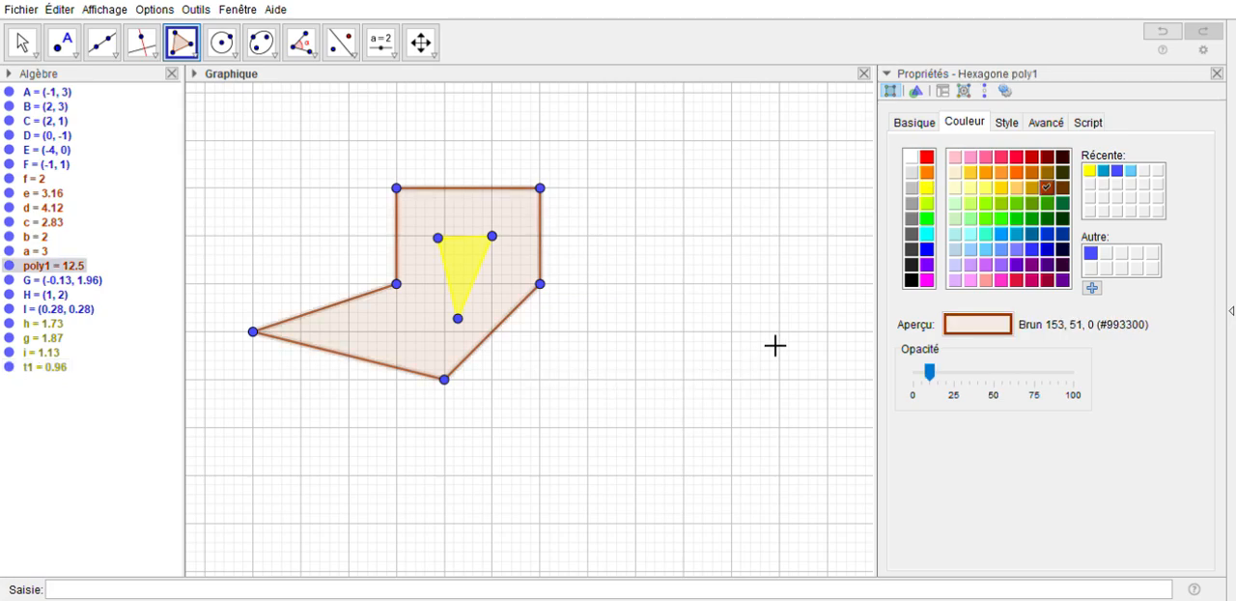
{"action": "left_click", "coordinate": [1015, 234]}
{"action": "left_click_drag", "start_coordinate": [929, 372], "coordinate": [967, 374]}
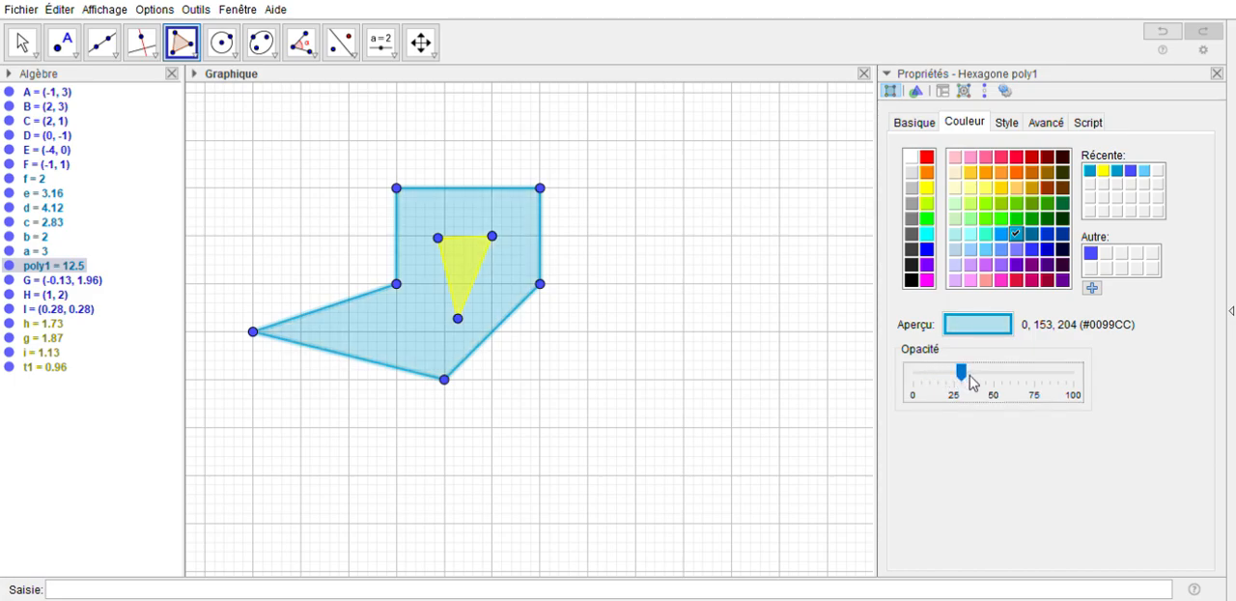
{"action": "left_click", "coordinate": [1217, 73]}
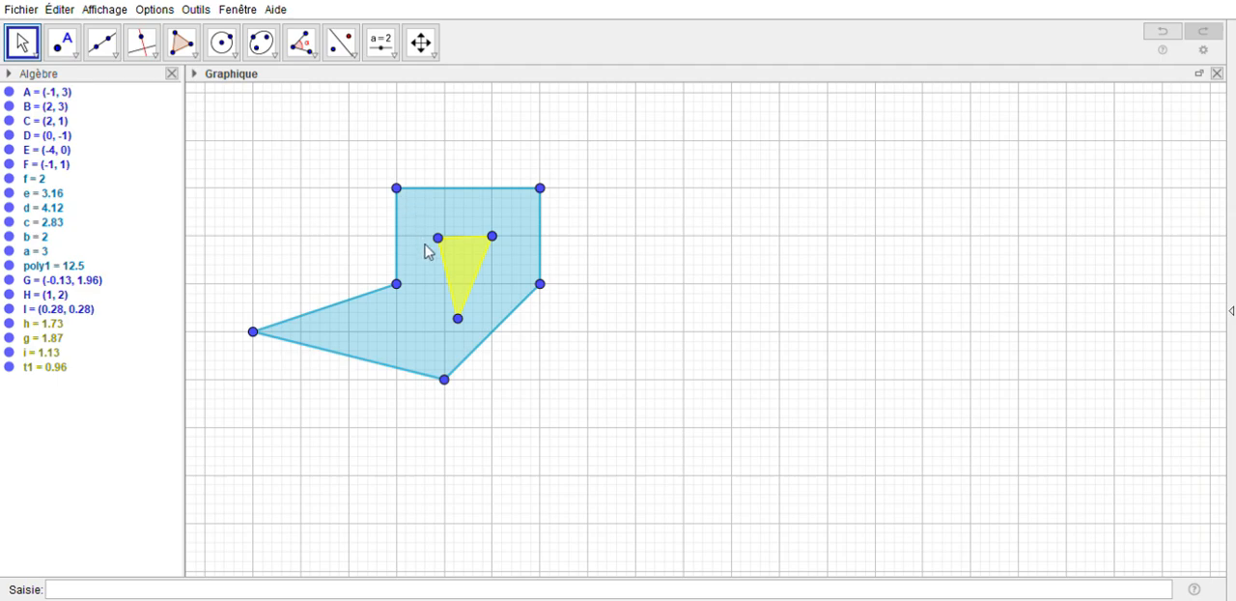
Hide the hexagon's vertices A to F
{"action": "left_click", "coordinate": [425, 244]}
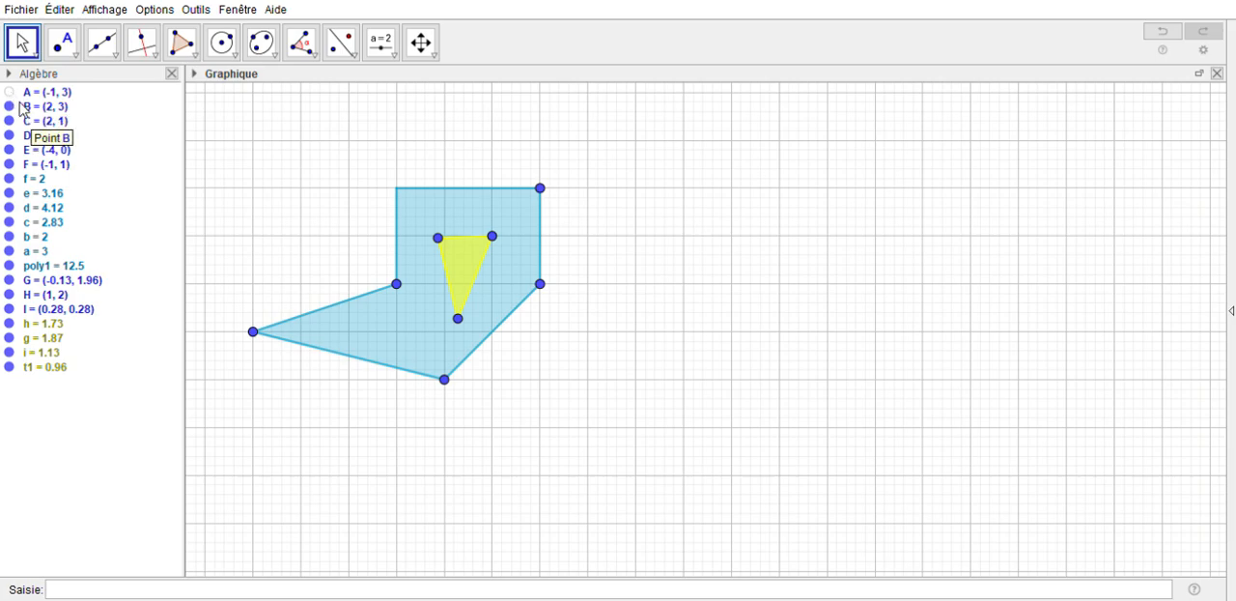
{"action": "left_click", "coordinate": [35, 112]}
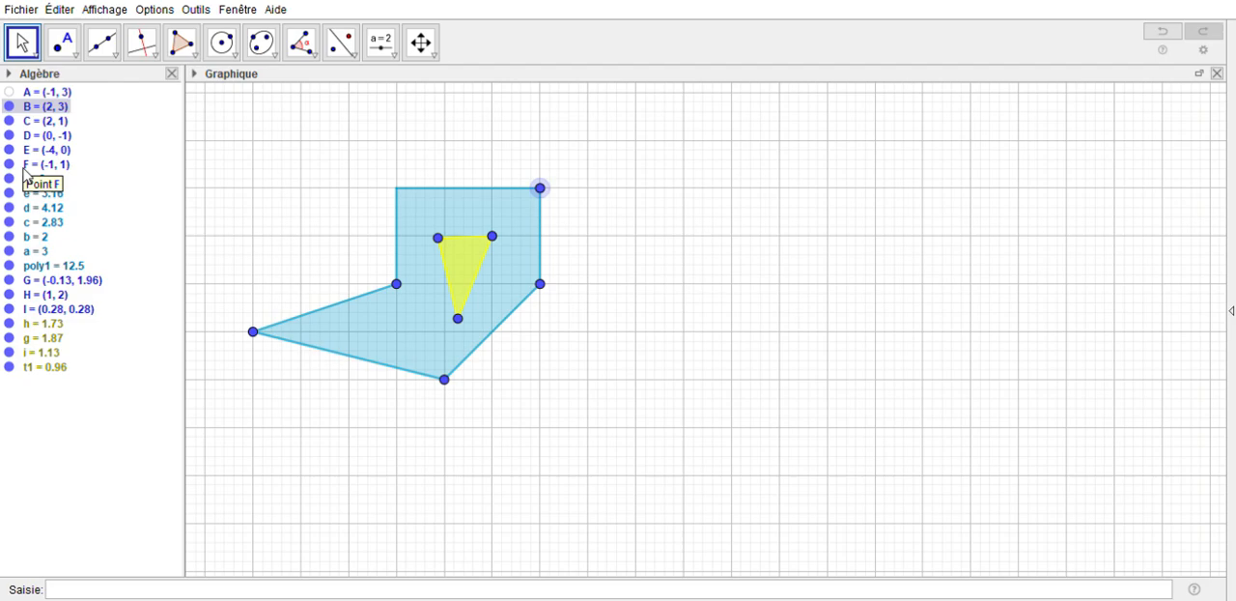
{"action": "left_click", "coordinate": [26, 168], "text": "shift"}
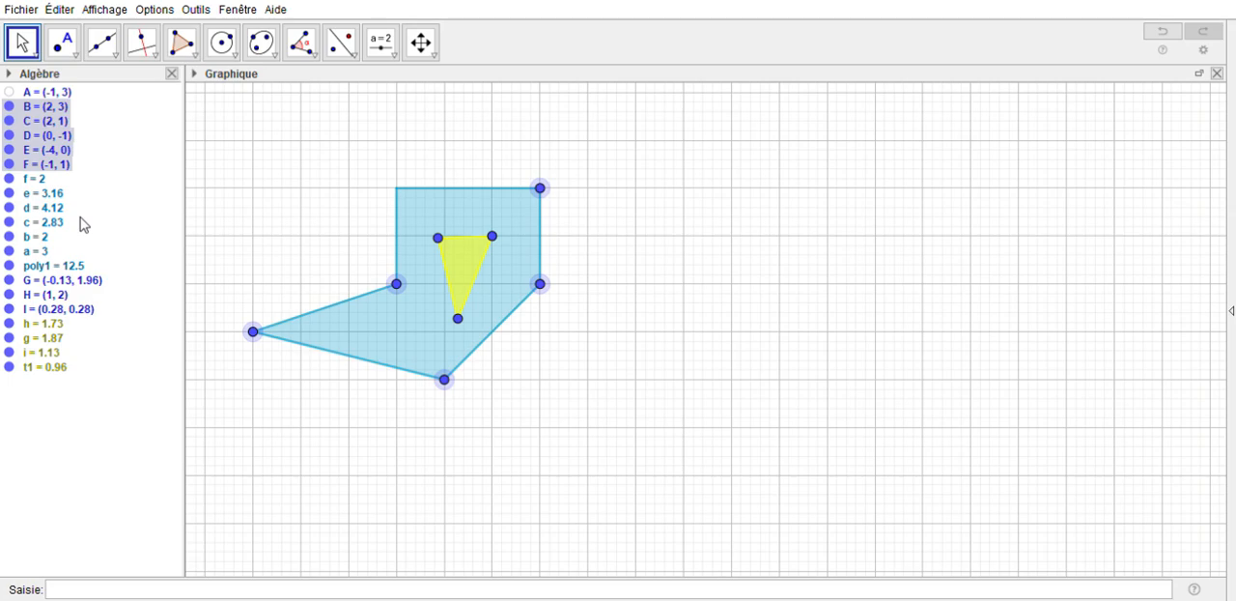
{"action": "key", "text": "ctrl+g"}
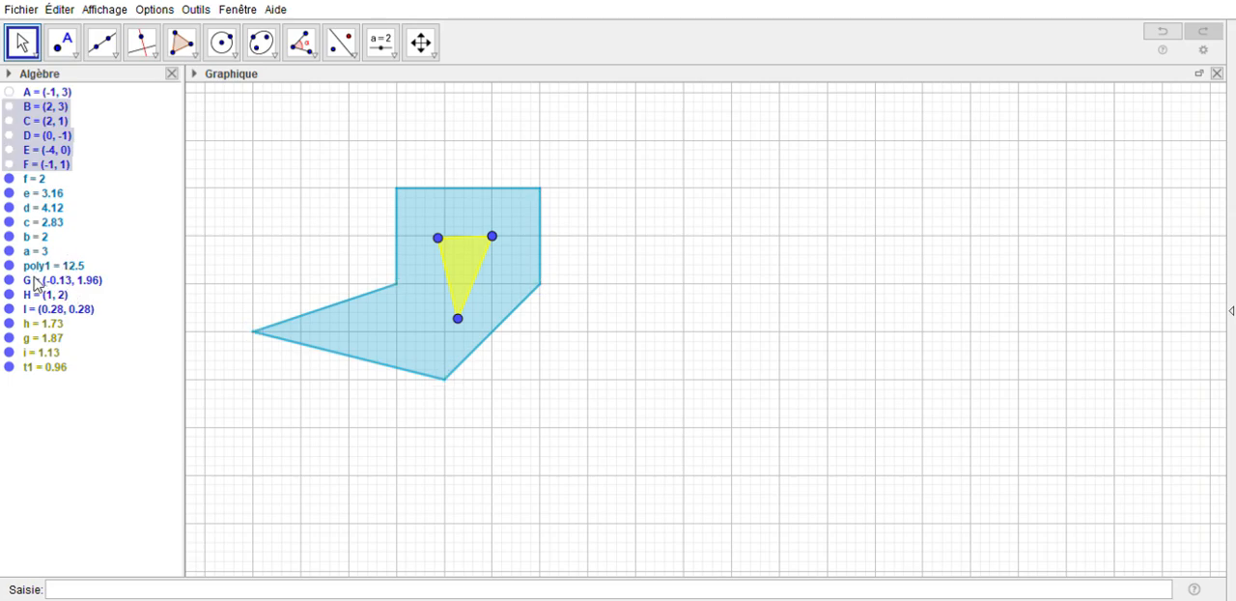
Hide the inner triangle's vertices G, H and I
{"action": "left_click", "coordinate": [39, 282]}
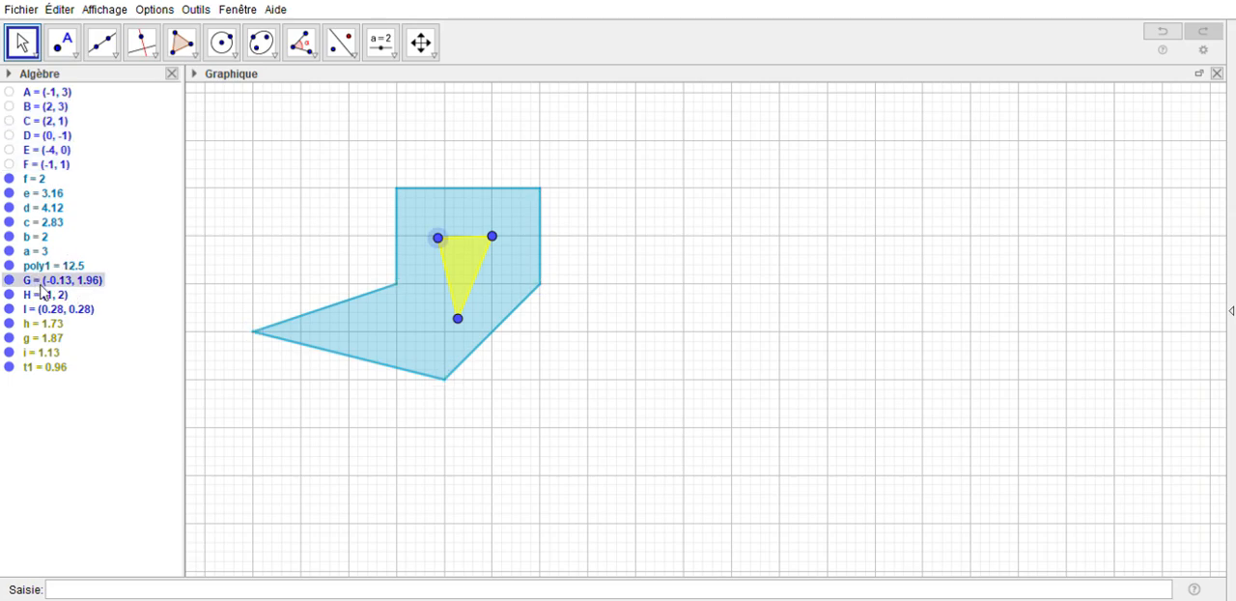
{"action": "left_click", "coordinate": [40, 310], "text": "shift"}
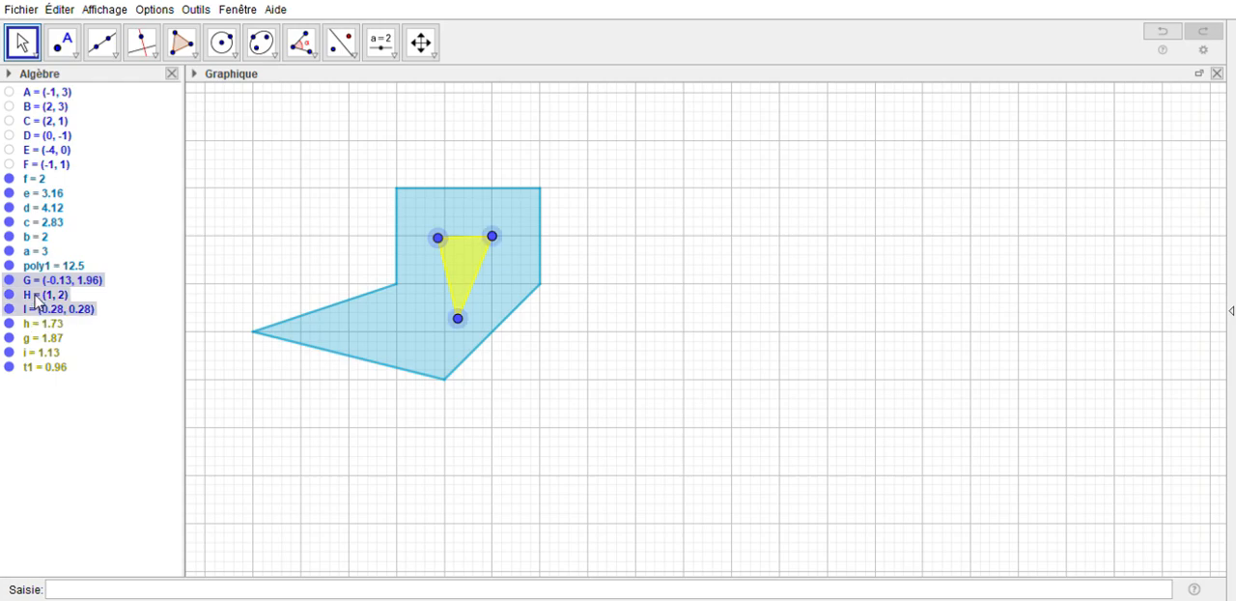
{"action": "key", "text": "ctrl+g"}
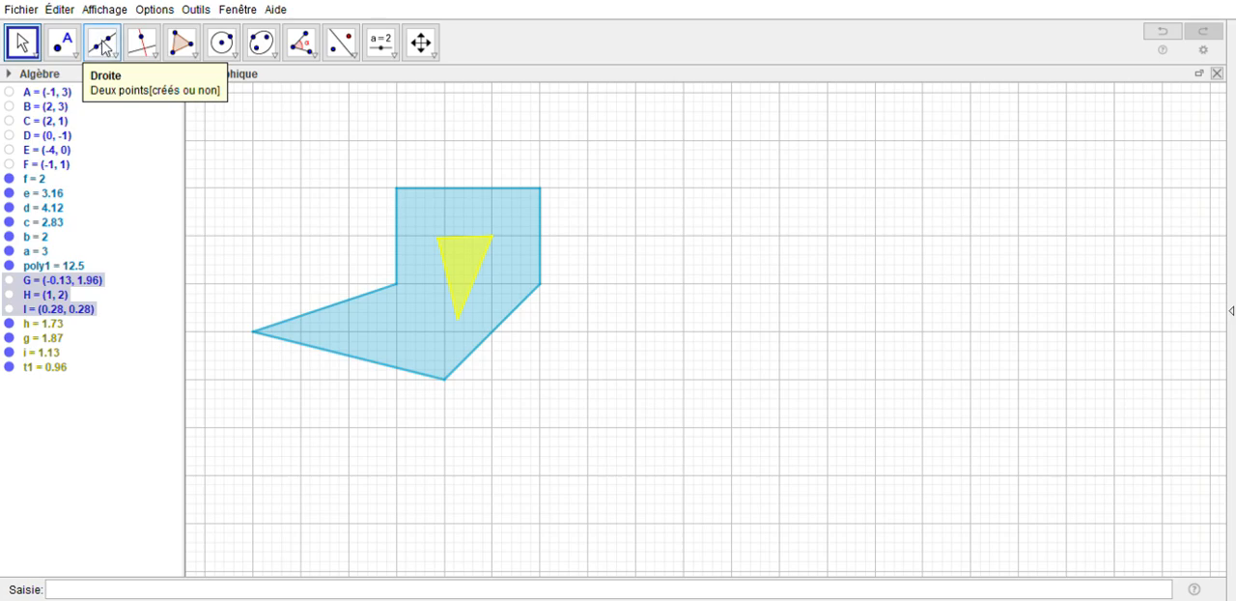
Draw a slanted line beside the figure through points at about (6.79, 4.09) and (1.64, -3.83)
{"action": "left_click", "coordinate": [106, 46]}
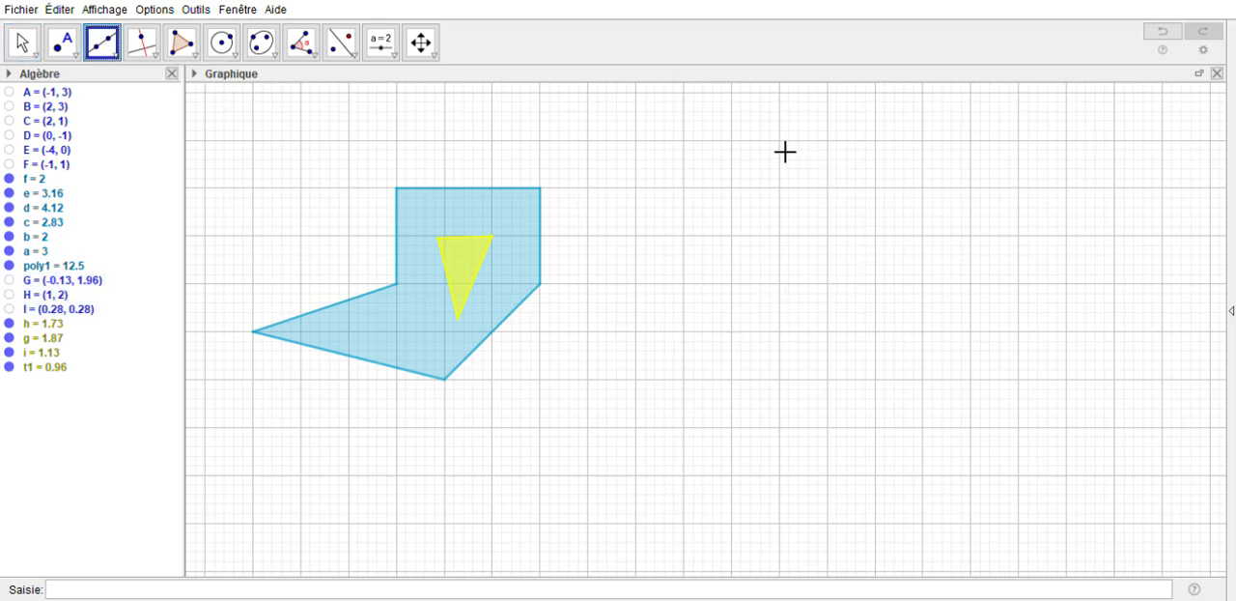
{"action": "left_click", "coordinate": [768, 135]}
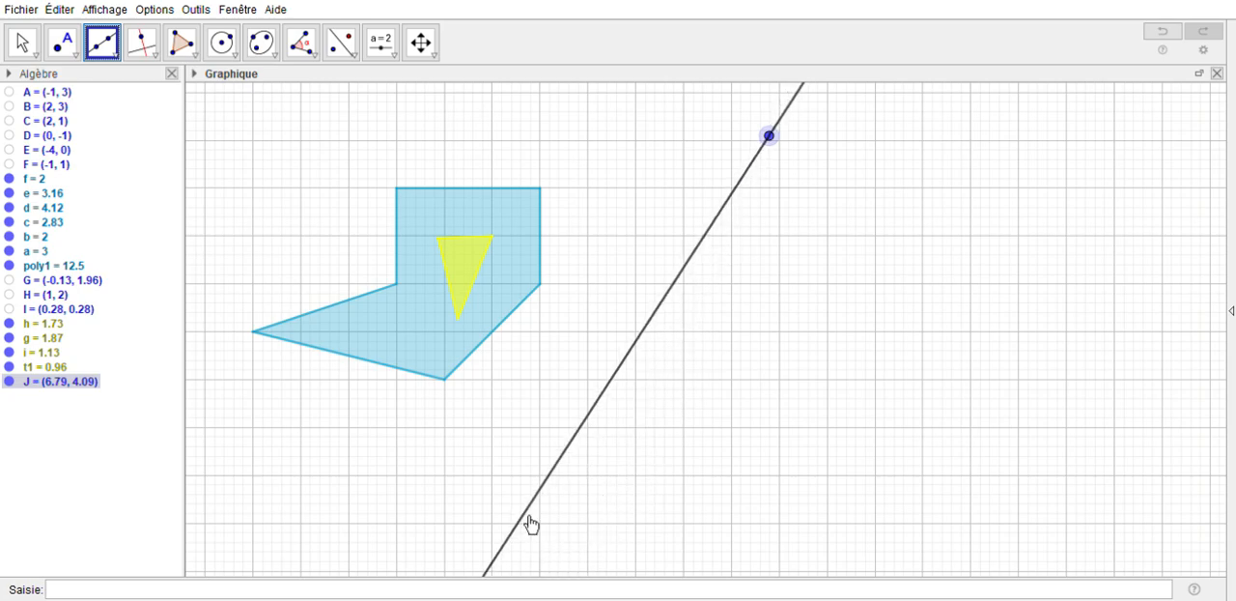
{"action": "left_click", "coordinate": [523, 514]}
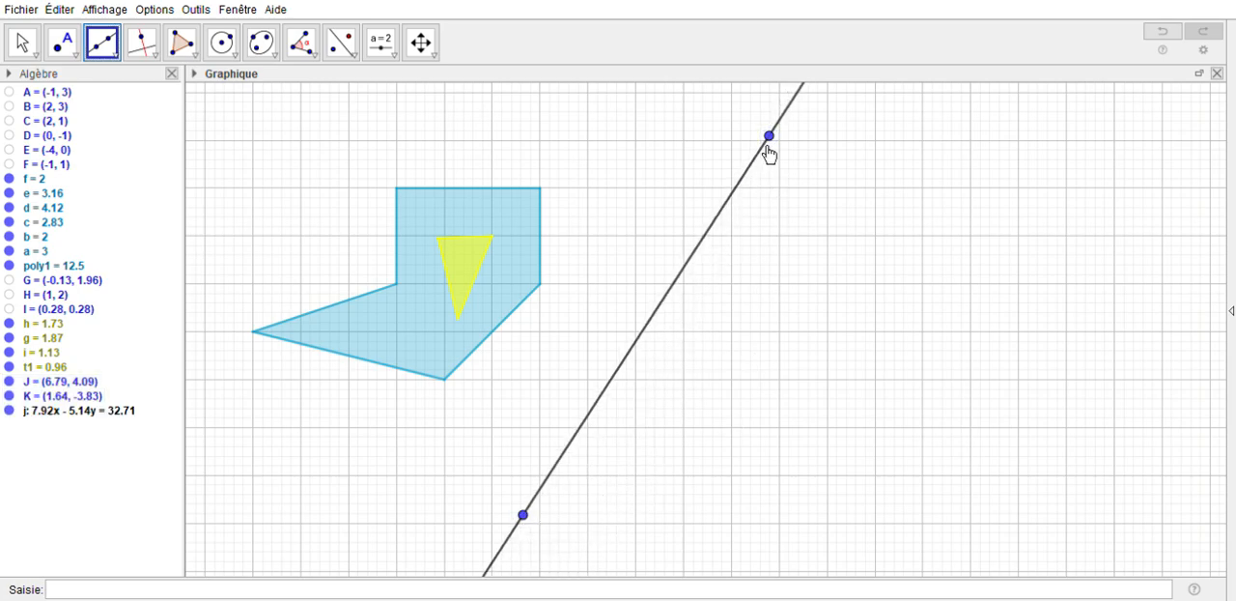
Hide the two points J and K that define the slanted line
{"action": "left_click", "coordinate": [790, 194]}
{"action": "right_click", "coordinate": [527, 514]}
{"action": "left_click", "coordinate": [561, 547]}
Select the hexagon together with its inner triangle and reflect them across the slanted line using Symétrie axiale
{"action": "left_click_drag", "start_coordinate": [236, 137], "coordinate": [397, 196]}
{"action": "left_click_drag", "start_coordinate": [547, 281], "coordinate": [587, 429]}
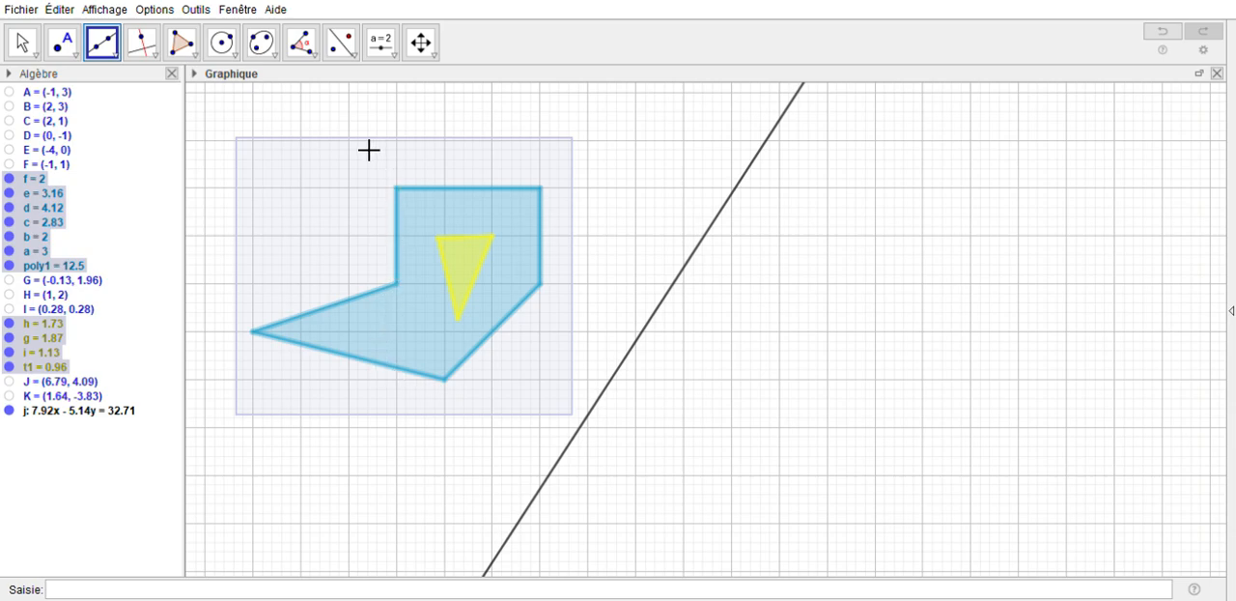
{"action": "left_click", "coordinate": [352, 53]}
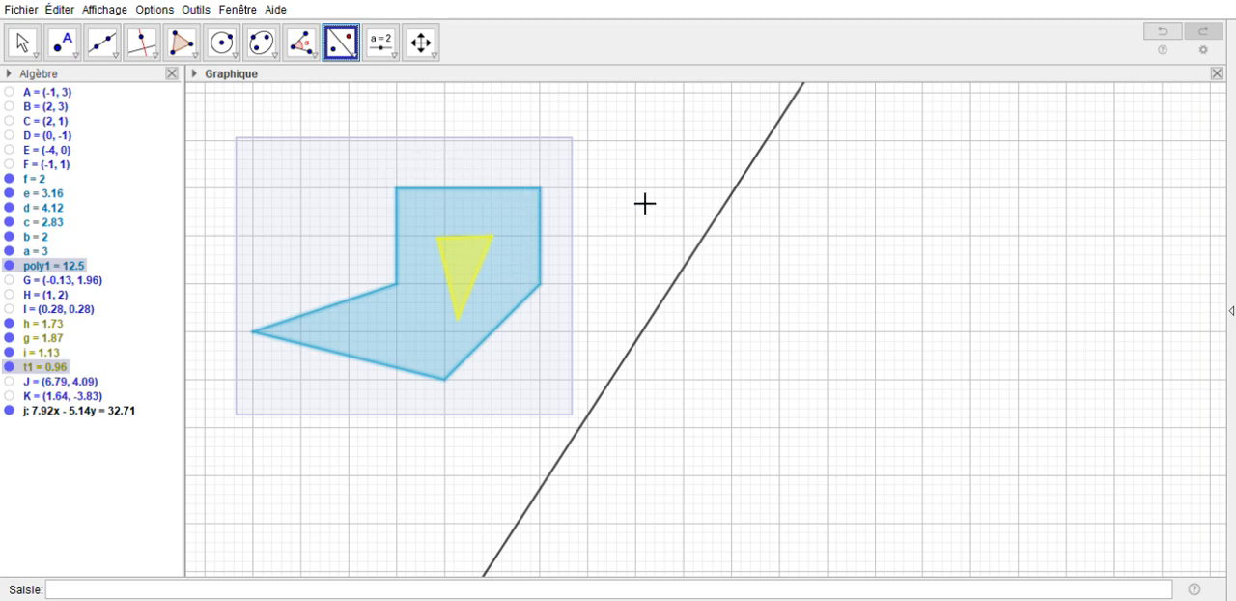
{"action": "left_click", "coordinate": [726, 226]}
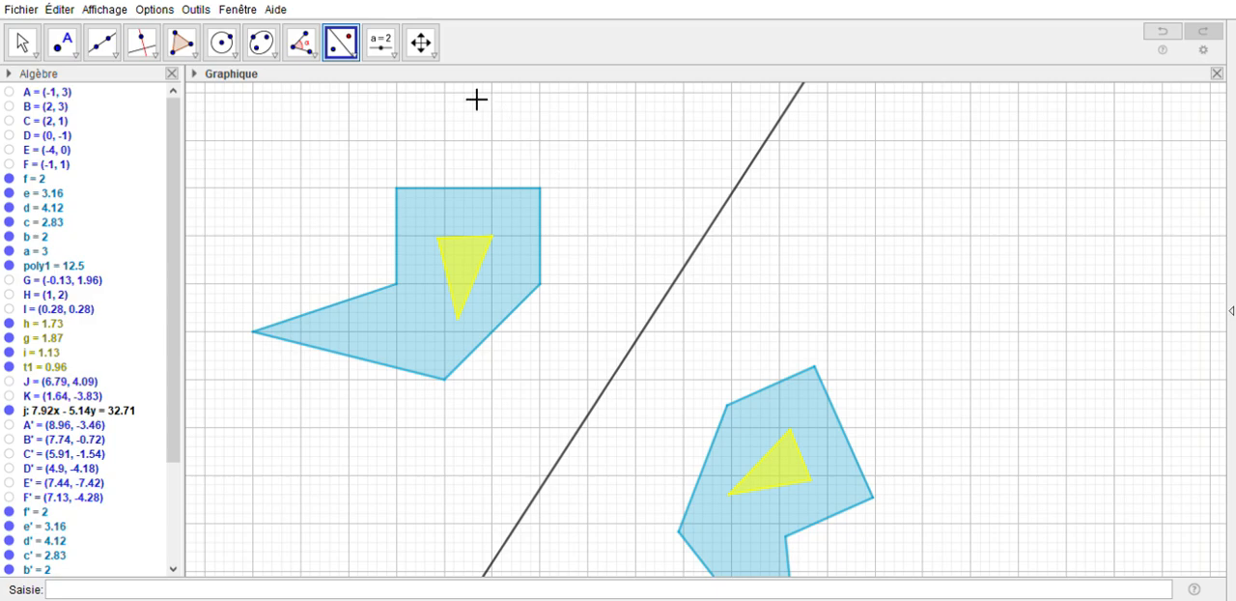
Shift and zoom out the graphics view to show the original figure and its reflection together
{"action": "left_click", "coordinate": [421, 41]}
{"action": "left_click_drag", "start_coordinate": [628, 242], "coordinate": [686, 182]}
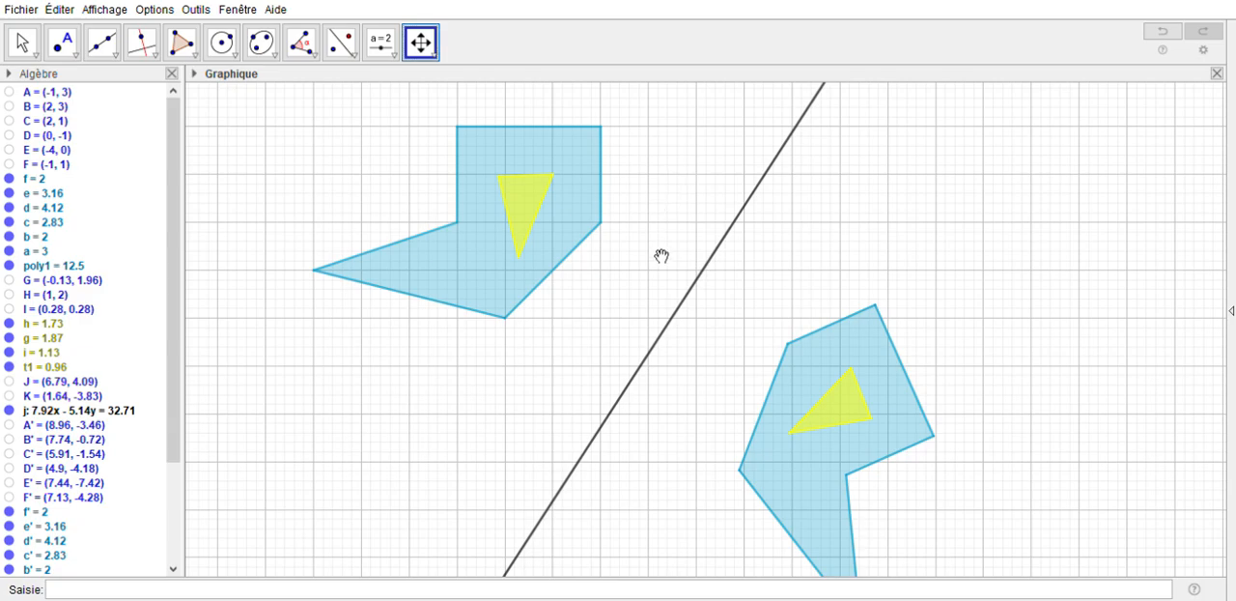
{"action": "scroll", "coordinate": [676, 328], "scroll_direction": "up", "scroll_amount": 2}
{"action": "scroll", "coordinate": [678, 330], "scroll_direction": "down", "scroll_amount": 6}
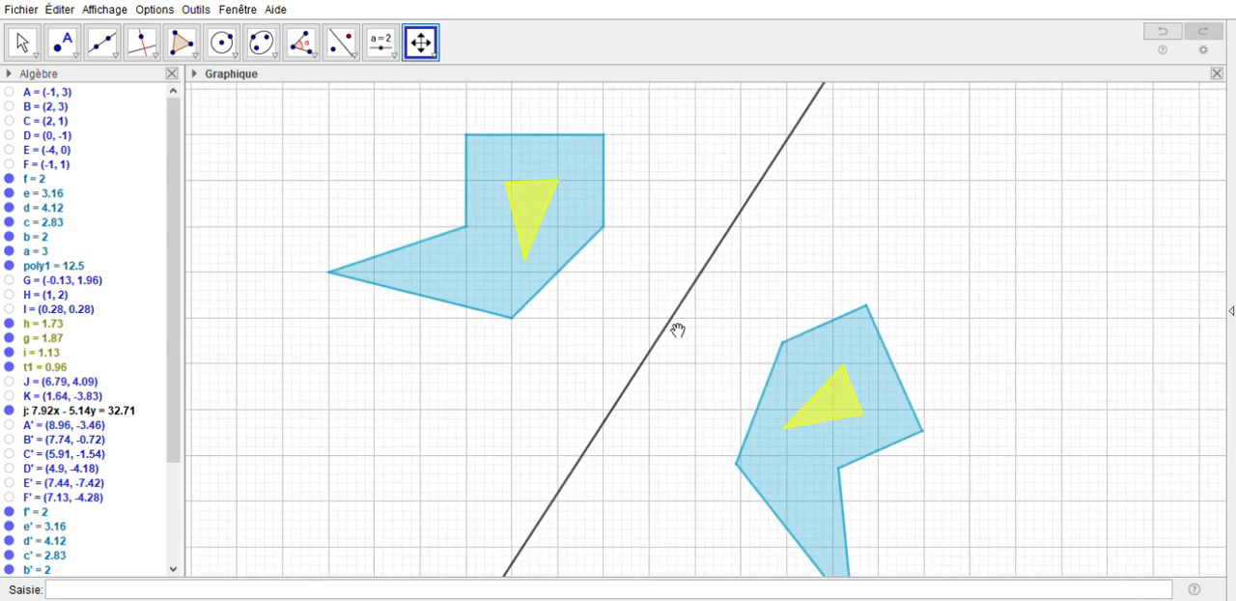